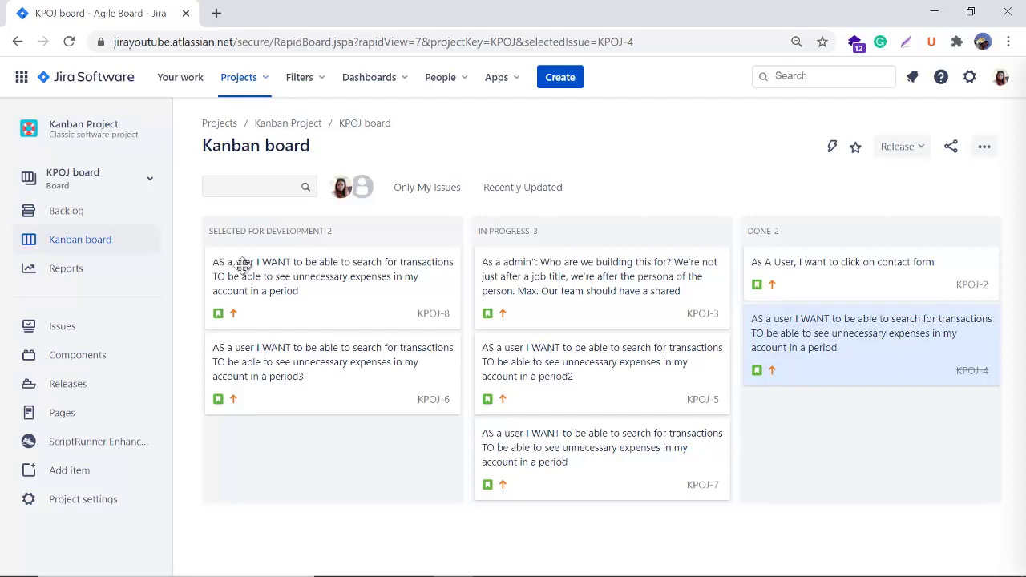
Go to the Kanban Project's Reports page from the project sidebar.
{"action": "left_click", "coordinate": [66, 273]}
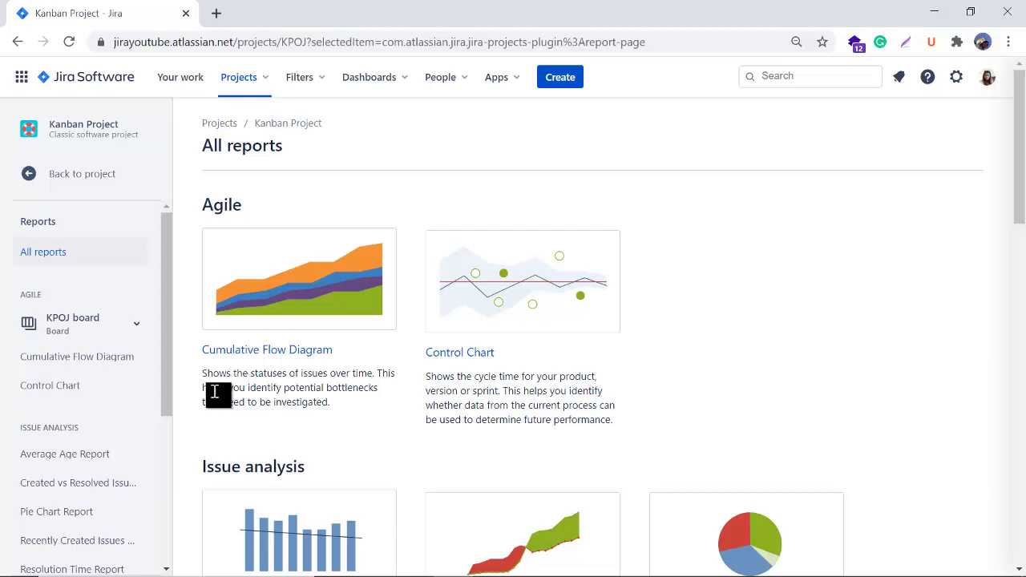
Open the Cumulative Flow Diagram report for the KPOJ board from the Agile reports.
{"action": "left_click_drag", "start_coordinate": [203, 373], "coordinate": [368, 395]}
{"action": "left_click", "coordinate": [369, 395]}
{"action": "left_click", "coordinate": [252, 353]}
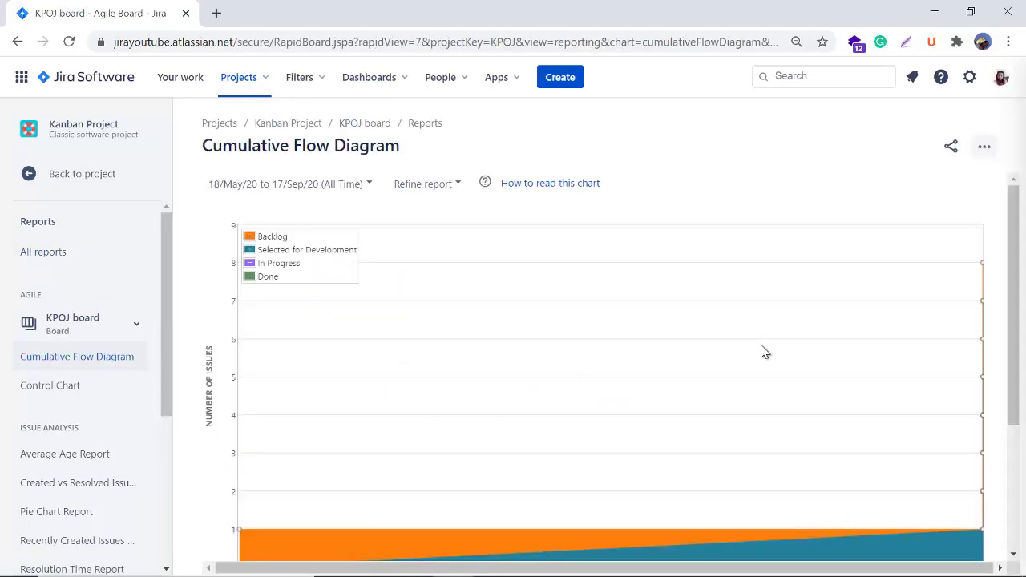
{"action": "scroll", "coordinate": [762, 351], "scroll_direction": "down", "scroll_amount": 2}
{"action": "scroll", "coordinate": [794, 433], "scroll_direction": "up", "scroll_amount": 1}
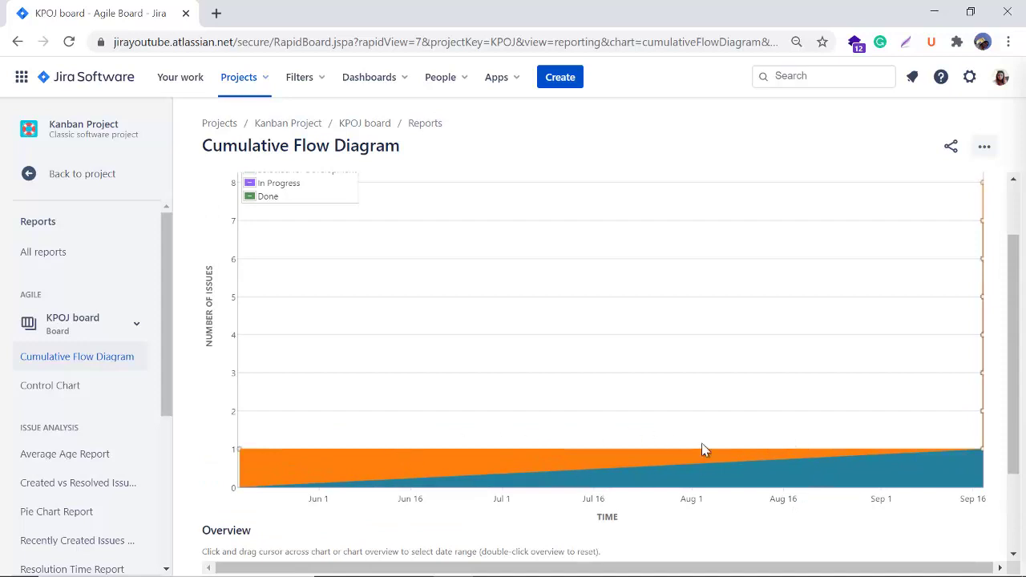
{"action": "scroll", "coordinate": [706, 448], "scroll_direction": "up", "scroll_amount": 1}
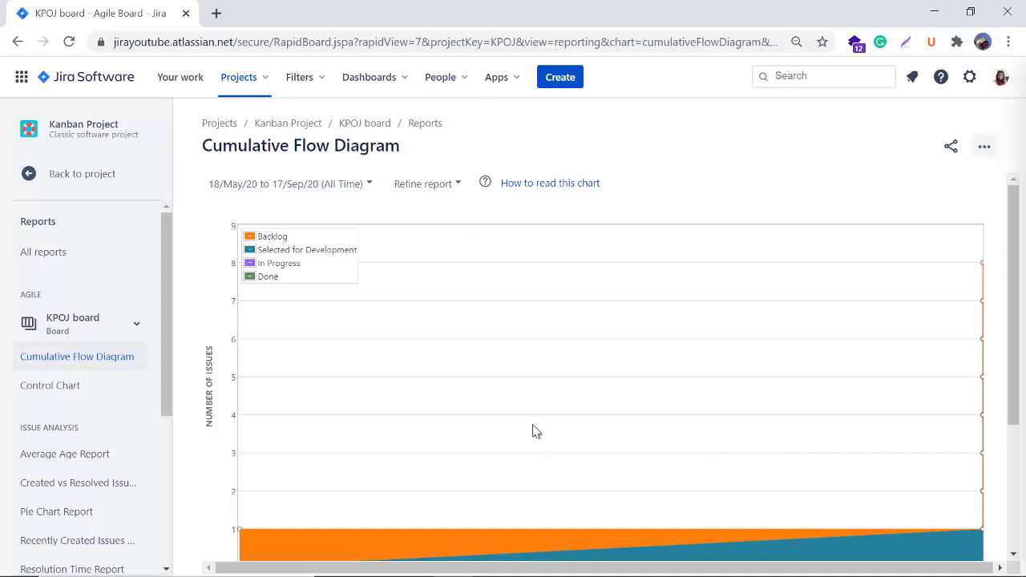
Set the diagram's timeframe to Past 3 Months, 19/Jun/20 to 17/Sep/20.
{"action": "left_click", "coordinate": [233, 186]}
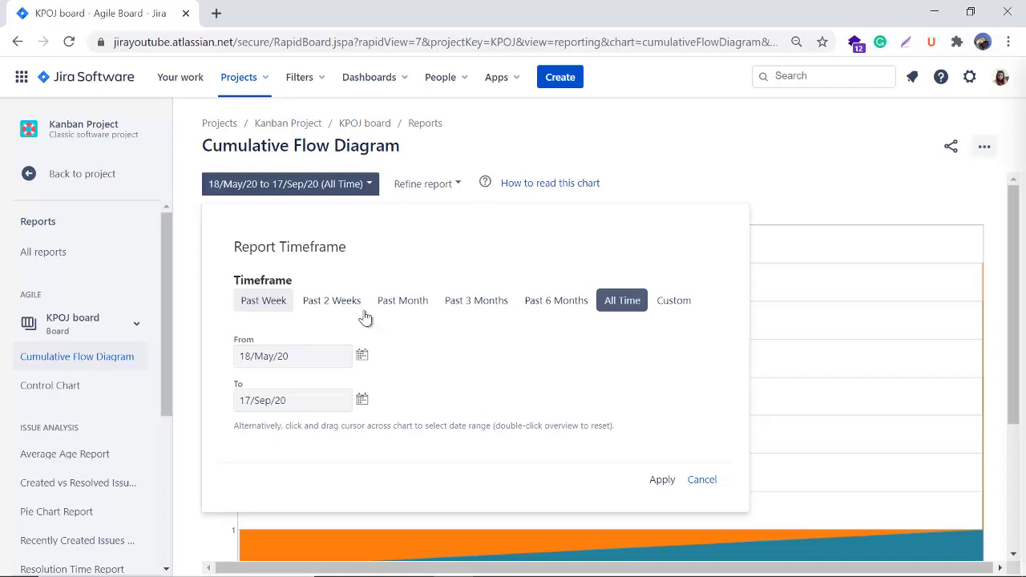
{"action": "left_click", "coordinate": [686, 312]}
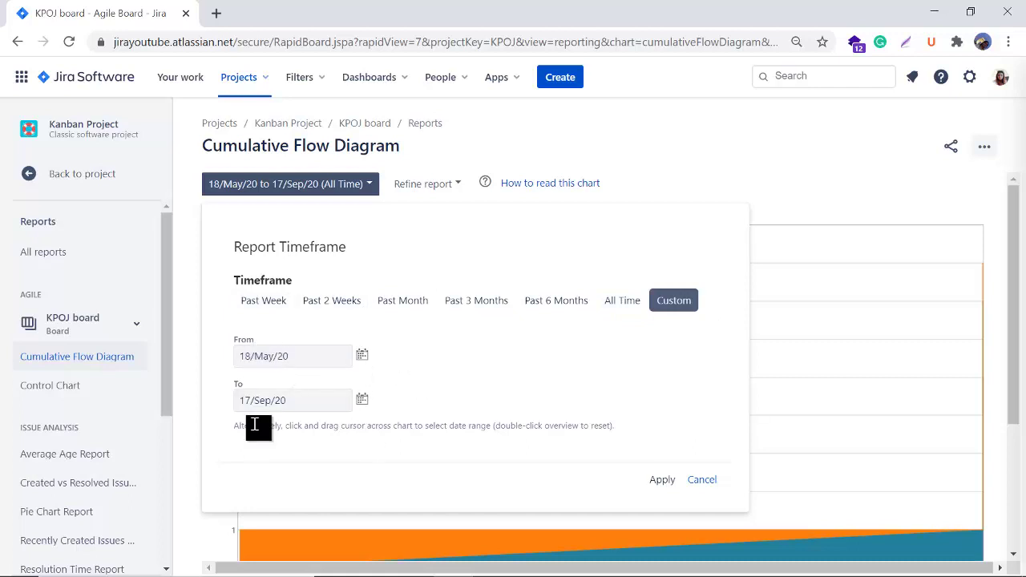
{"action": "left_click", "coordinate": [362, 356]}
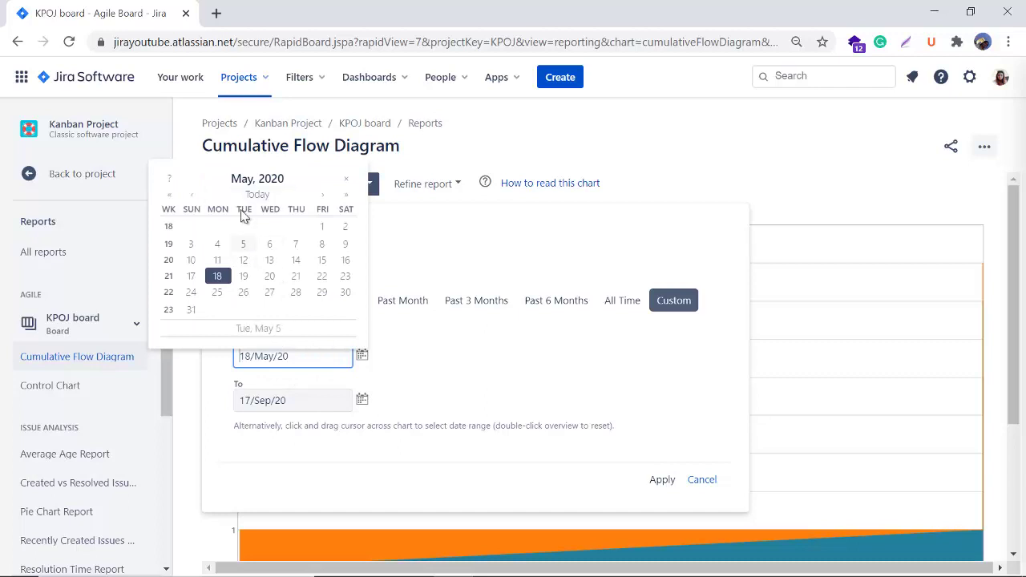
{"action": "left_click", "coordinate": [473, 375]}
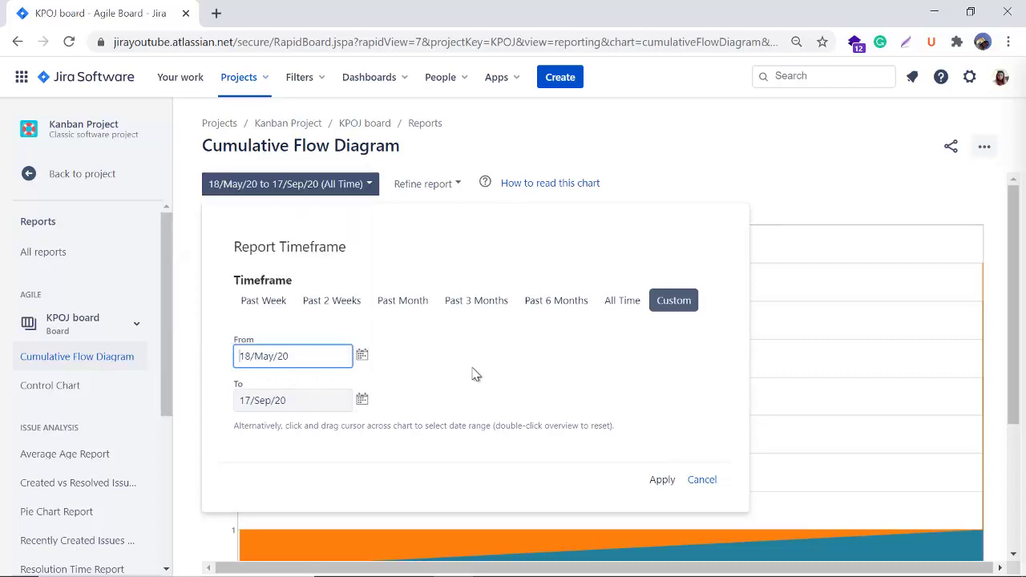
{"action": "left_click", "coordinate": [483, 302]}
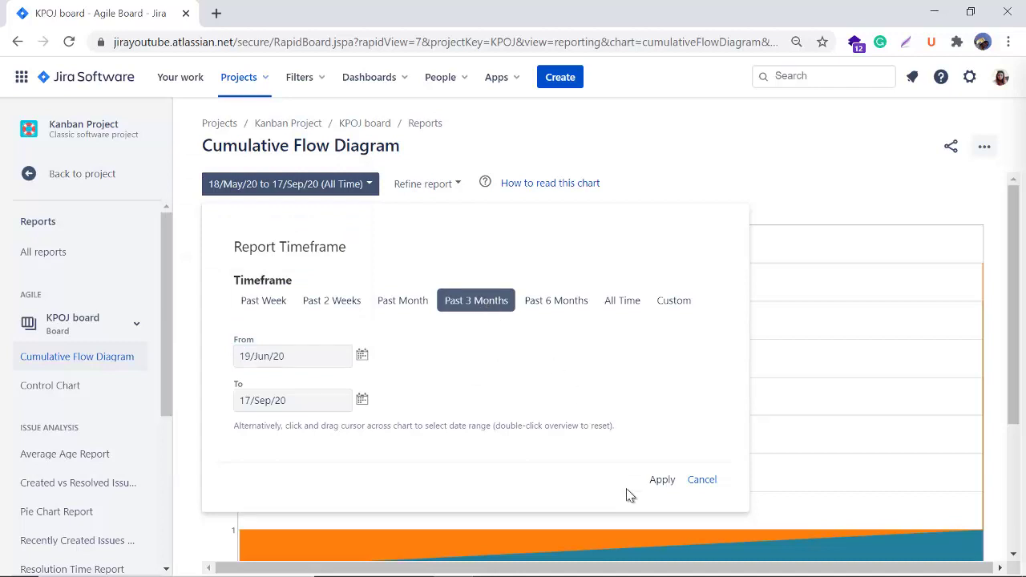
{"action": "left_click", "coordinate": [662, 480]}
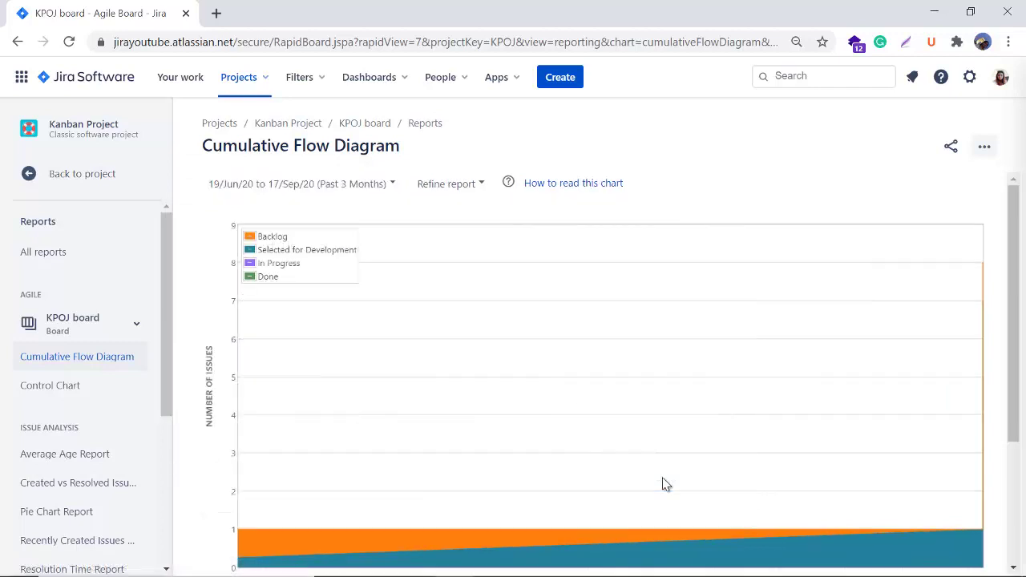
Refine the report columns to exclude Backlog, Selected for Development and Done, leaving In Progress.
{"action": "left_click", "coordinate": [446, 189]}
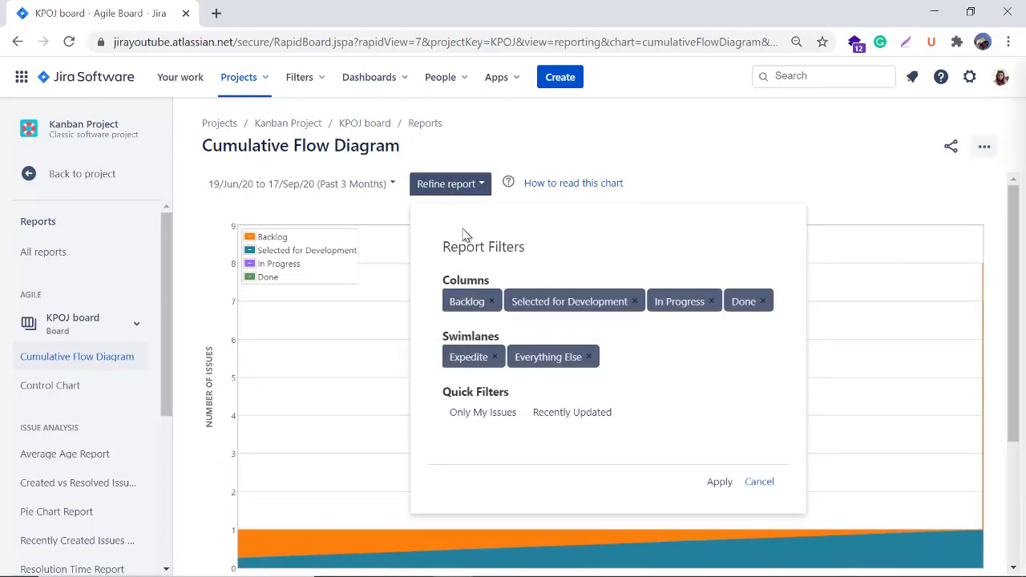
{"action": "triple_click", "coordinate": [532, 246]}
{"action": "left_click", "coordinate": [574, 250]}
{"action": "left_click", "coordinate": [679, 301]}
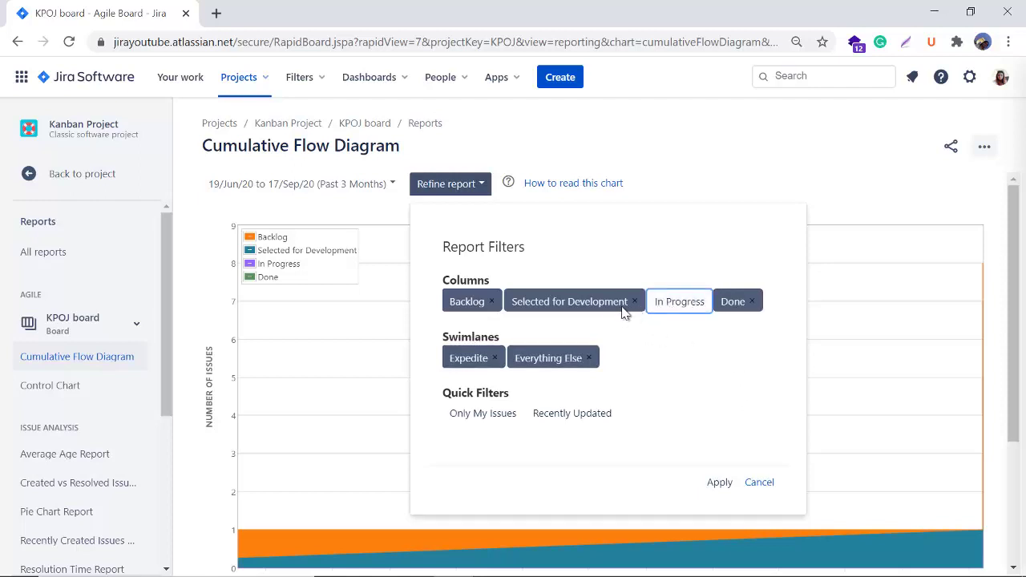
{"action": "left_click", "coordinate": [661, 303]}
{"action": "left_click", "coordinate": [552, 301]}
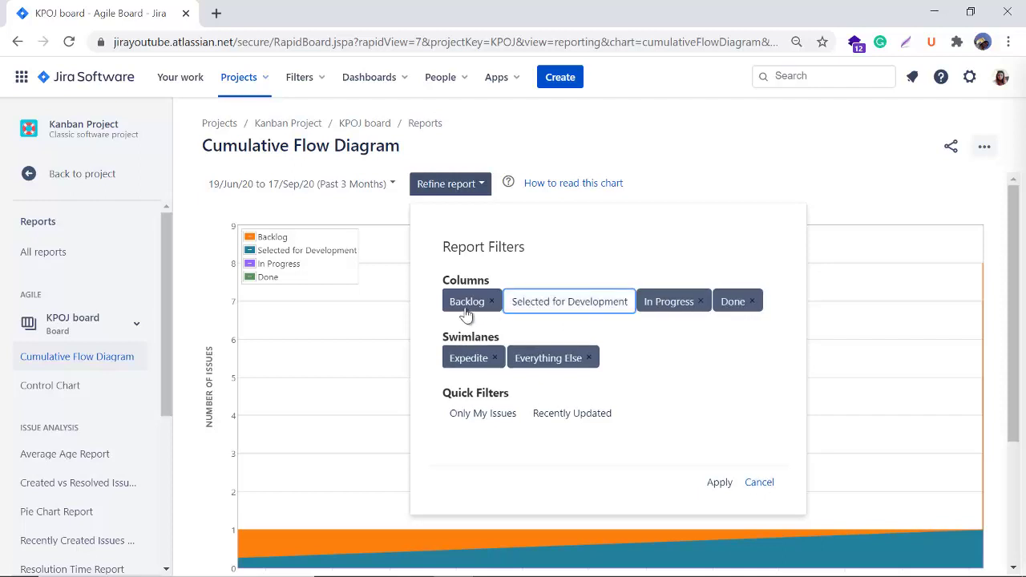
{"action": "left_click", "coordinate": [468, 308]}
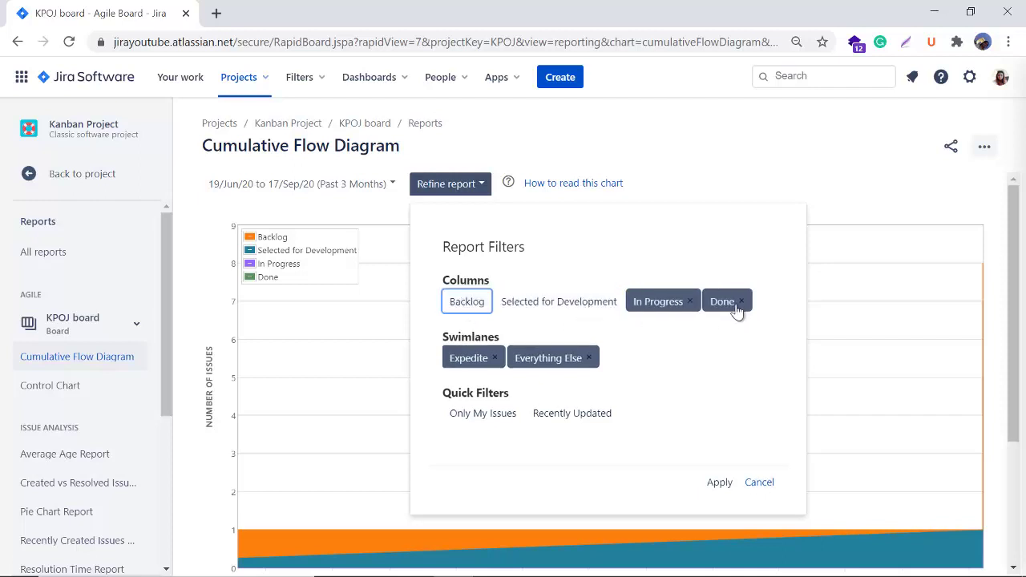
{"action": "left_click", "coordinate": [726, 303]}
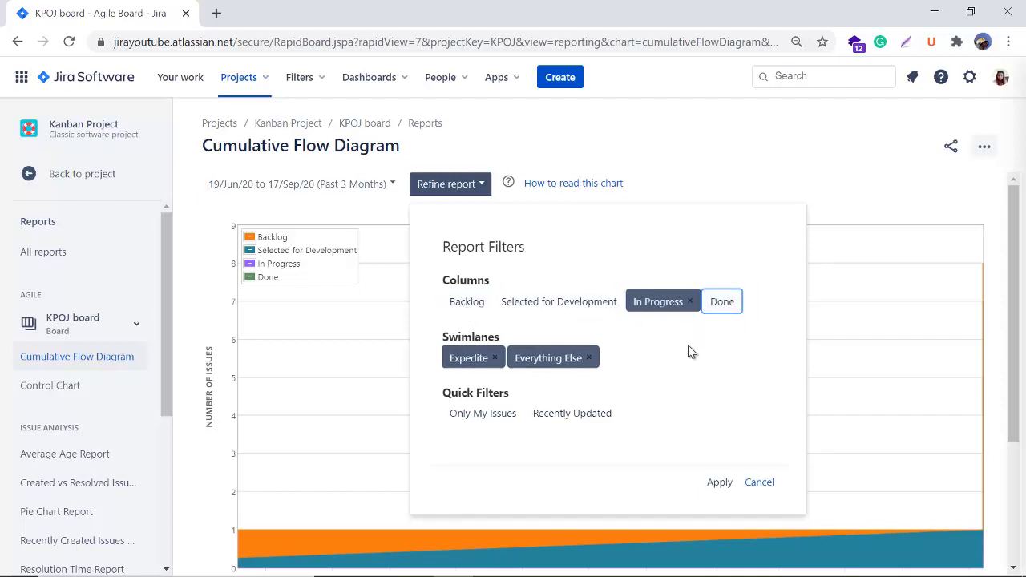
{"action": "left_click", "coordinate": [719, 482]}
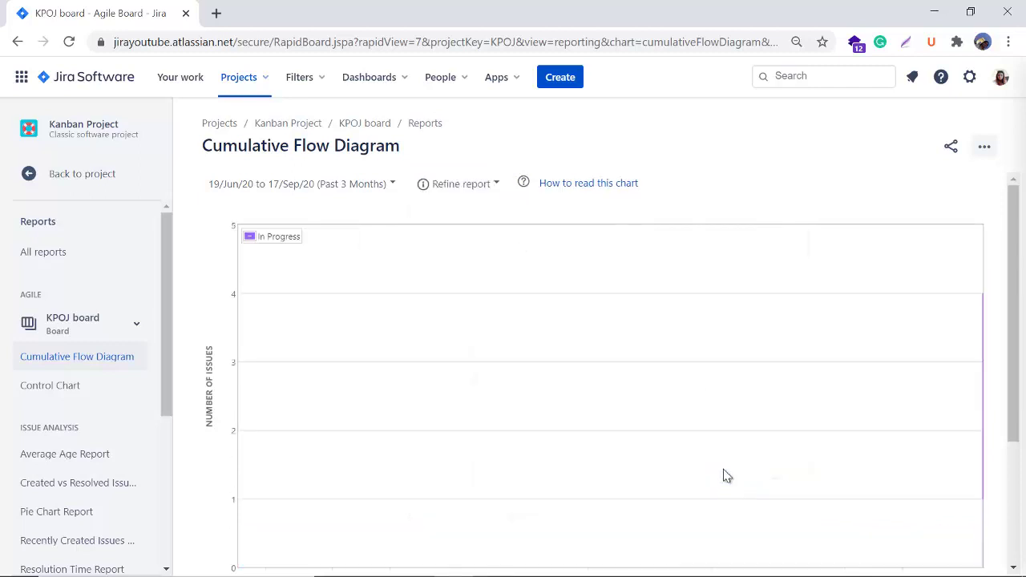
{"action": "scroll", "coordinate": [788, 446], "scroll_direction": "down", "scroll_amount": 1}
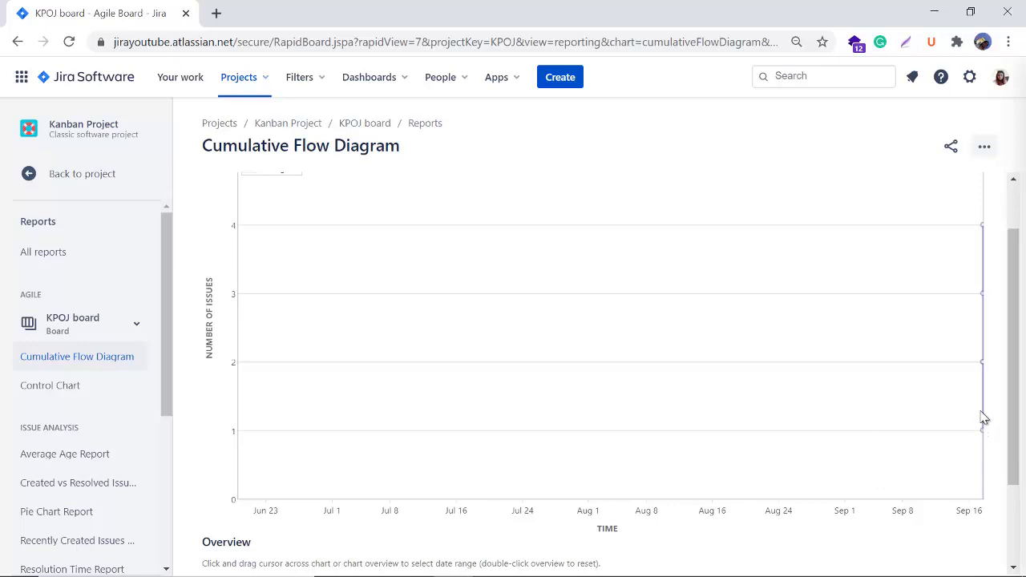
{"action": "mouse_move", "coordinate": [984, 233]}
{"action": "scroll", "coordinate": [775, 350], "scroll_direction": "up", "scroll_amount": 1}
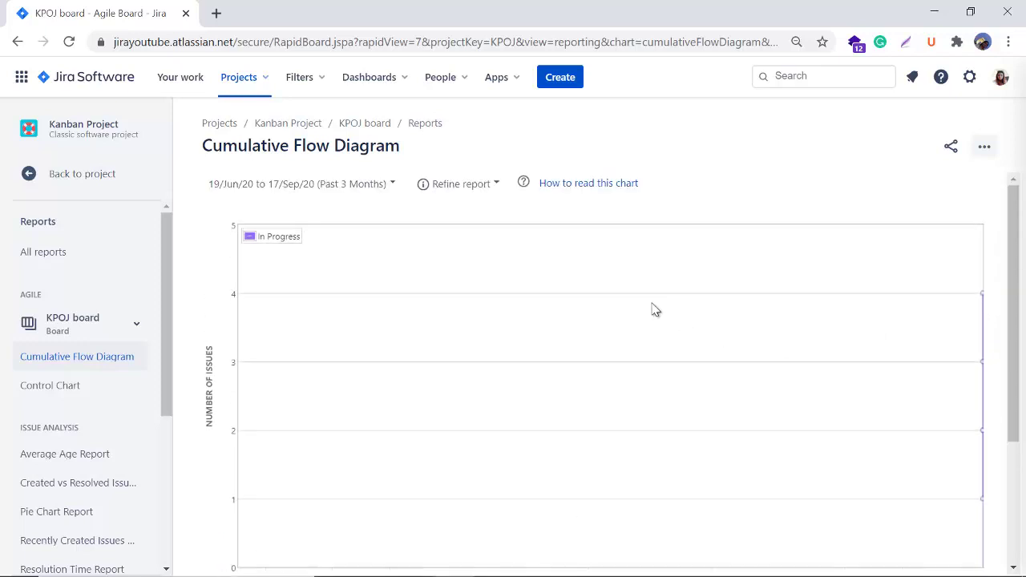
Reselect the Backlog, Selected for Development and Done columns in Refine report and apply.
{"action": "left_click", "coordinate": [465, 186]}
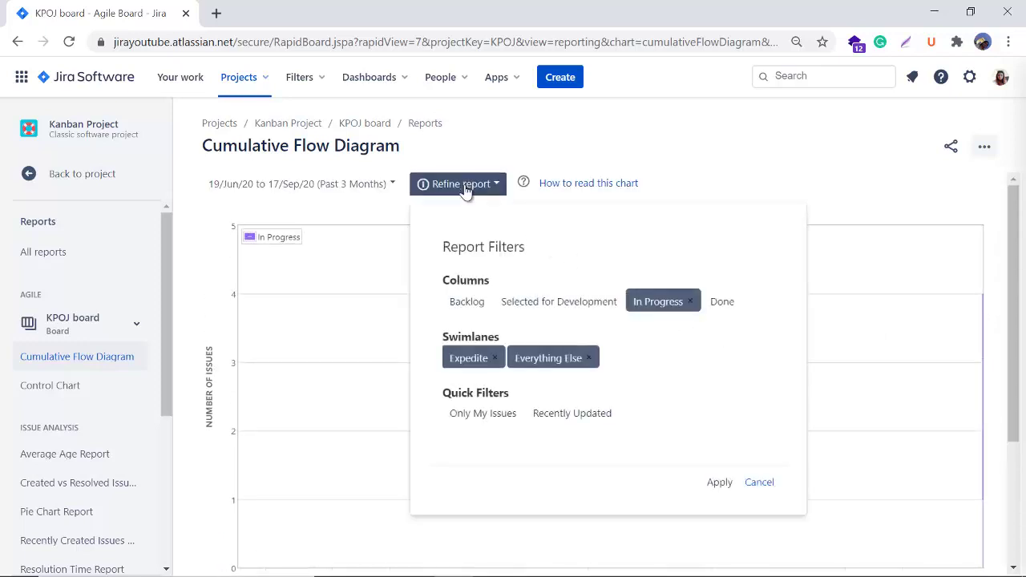
{"action": "left_click", "coordinate": [467, 303]}
{"action": "left_click", "coordinate": [568, 306]}
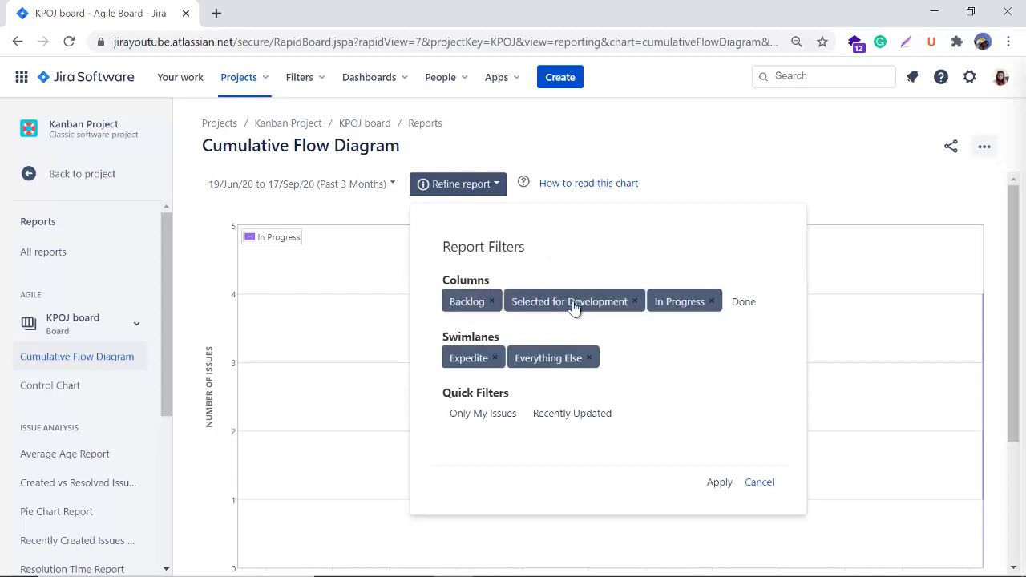
{"action": "left_click", "coordinate": [732, 309]}
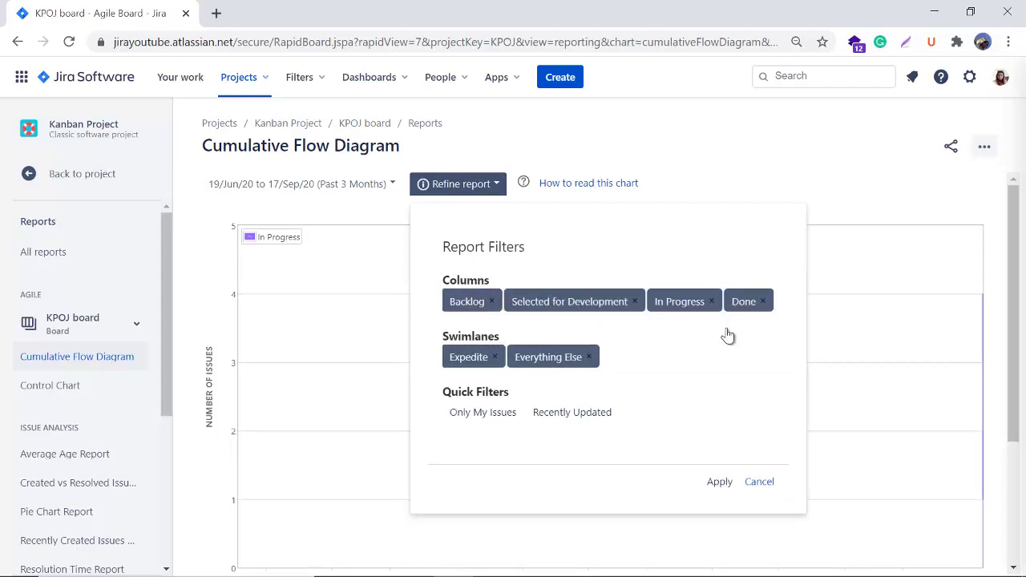
{"action": "left_click", "coordinate": [719, 485]}
{"action": "scroll", "coordinate": [721, 425], "scroll_direction": "down", "scroll_amount": 2}
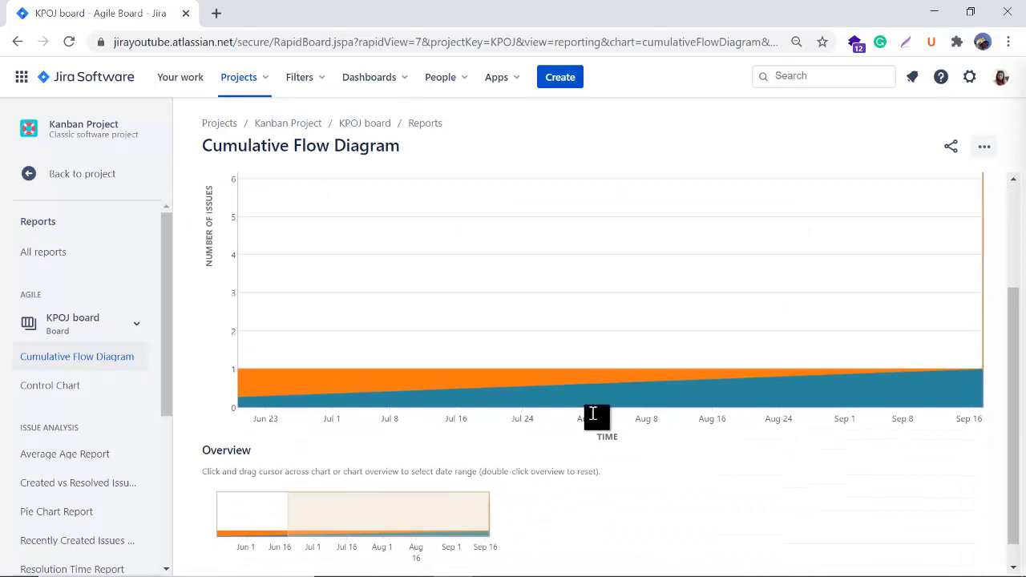
{"action": "scroll", "coordinate": [673, 401], "scroll_direction": "up", "scroll_amount": 2}
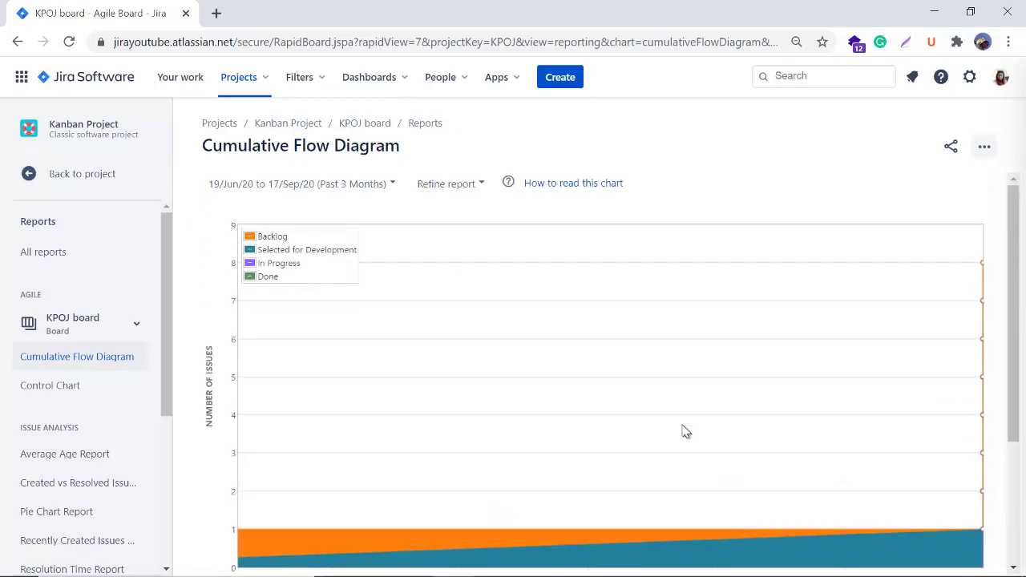
{"action": "left_click", "coordinate": [951, 145]}
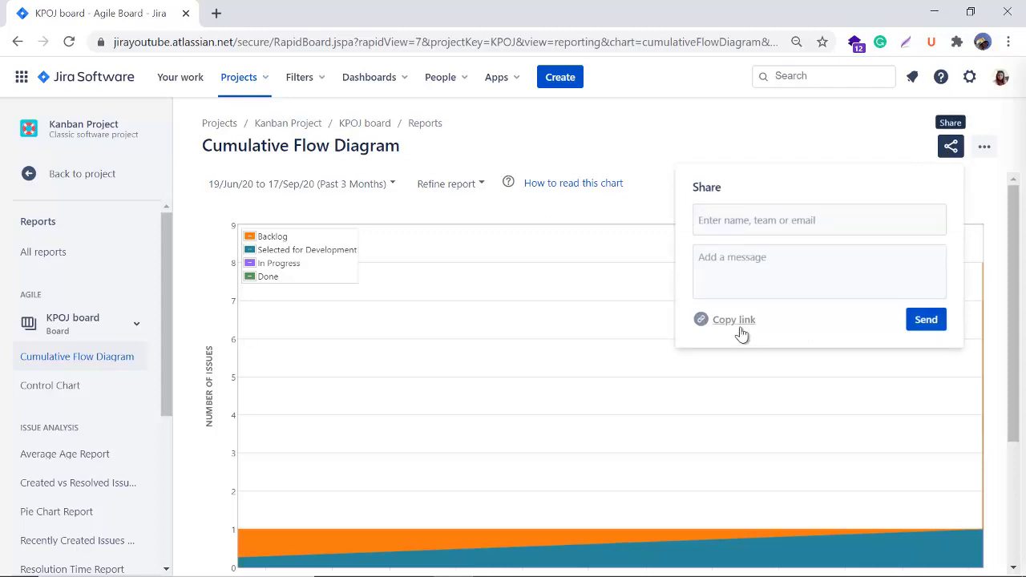
{"action": "left_click", "coordinate": [688, 142]}
{"action": "scroll", "coordinate": [692, 399], "scroll_direction": "down", "scroll_amount": 3}
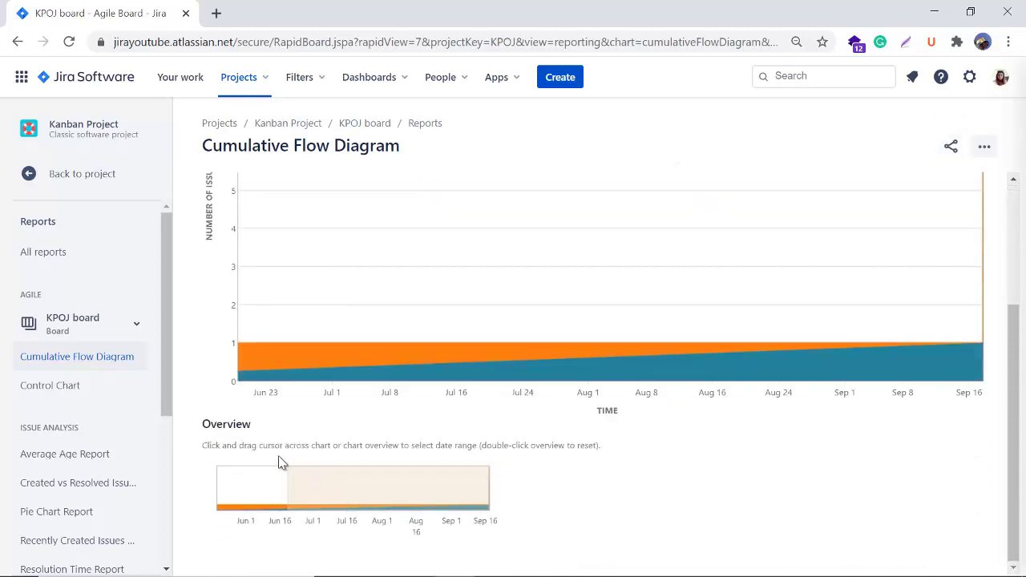
Drag across the chart to narrow the diagram to 19/Jun/20 through 9/Jul/20.
{"action": "left_click_drag", "start_coordinate": [206, 446], "coordinate": [366, 447]}
{"action": "left_click", "coordinate": [433, 448]}
{"action": "scroll", "coordinate": [740, 458], "scroll_direction": "up", "scroll_amount": 3}
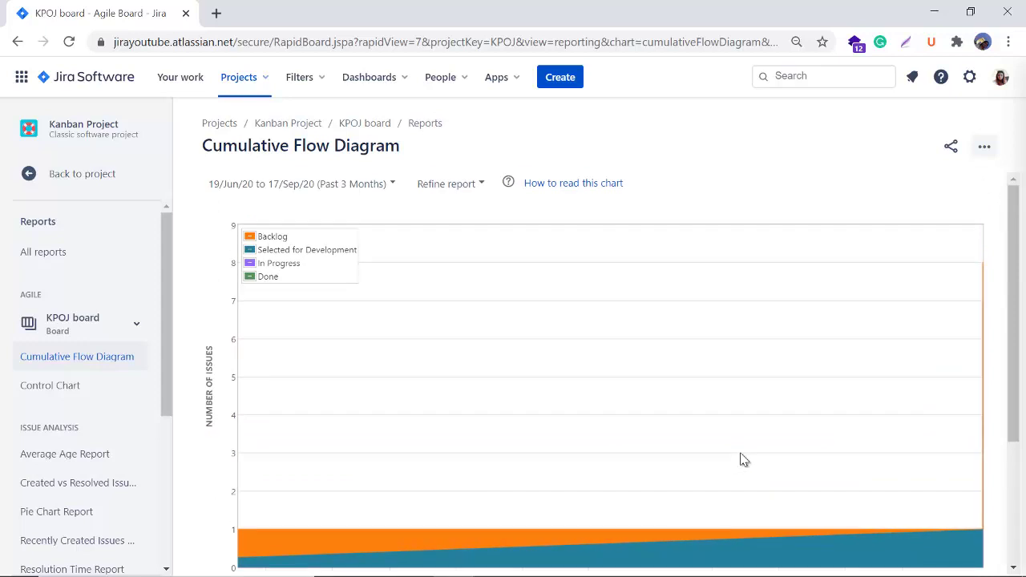
{"action": "scroll", "coordinate": [361, 425], "scroll_direction": "down", "scroll_amount": 1}
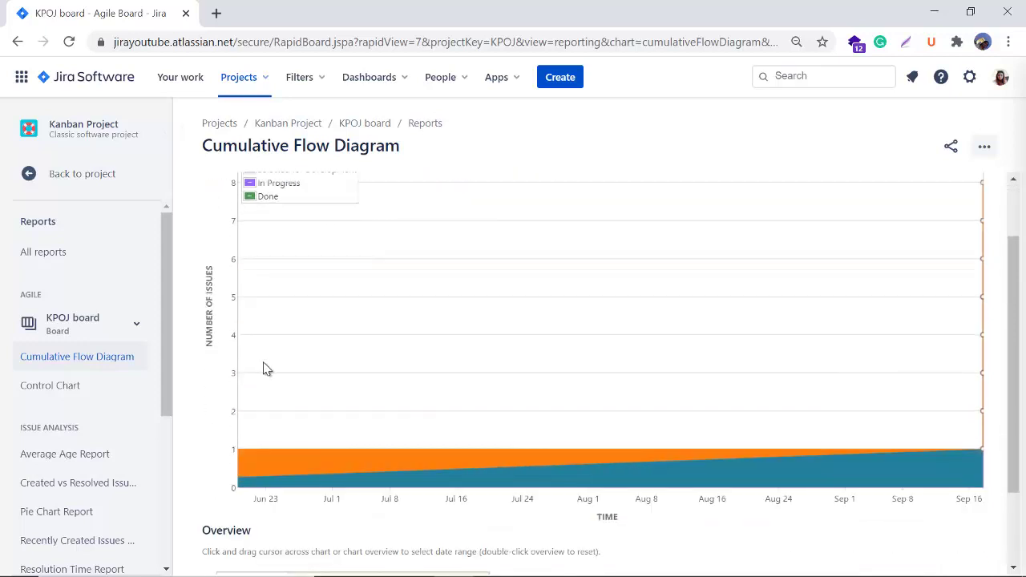
{"action": "left_click_drag", "start_coordinate": [291, 370], "coordinate": [405, 374]}
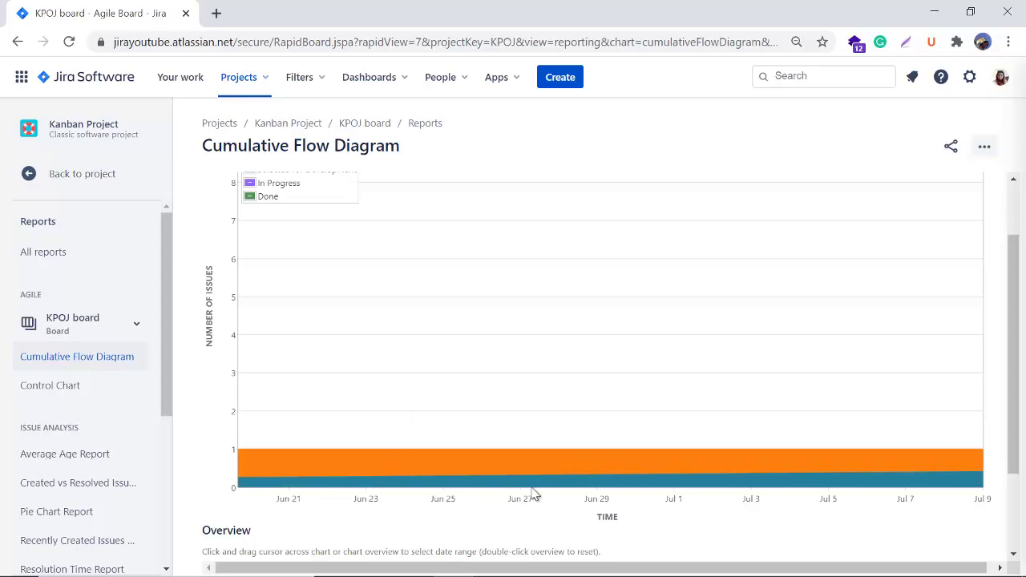
{"action": "scroll", "coordinate": [461, 513], "scroll_direction": "up", "scroll_amount": 1}
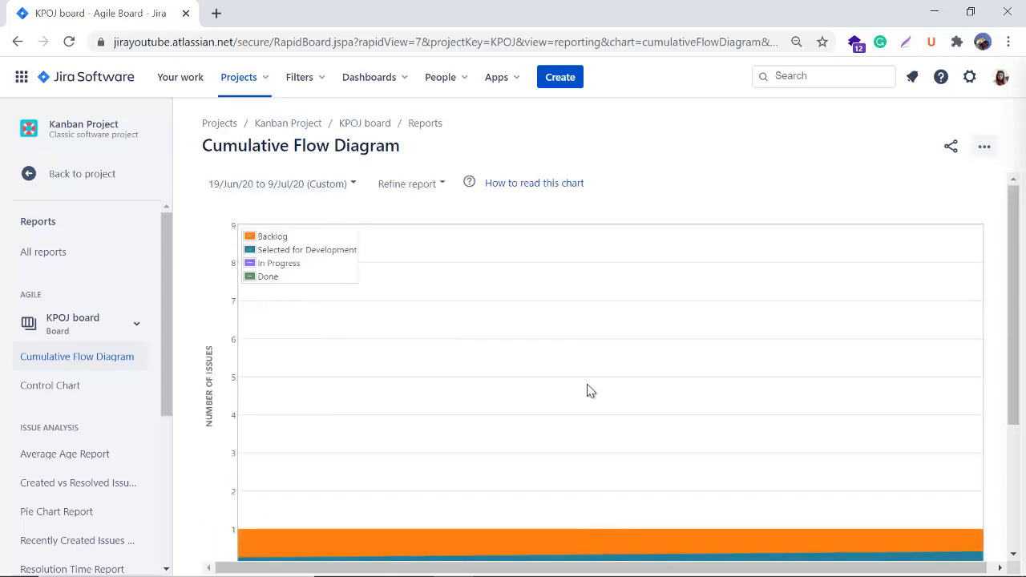
{"action": "scroll", "coordinate": [631, 454], "scroll_direction": "down", "scroll_amount": 2}
{"action": "scroll", "coordinate": [633, 455], "scroll_direction": "down", "scroll_amount": 1}
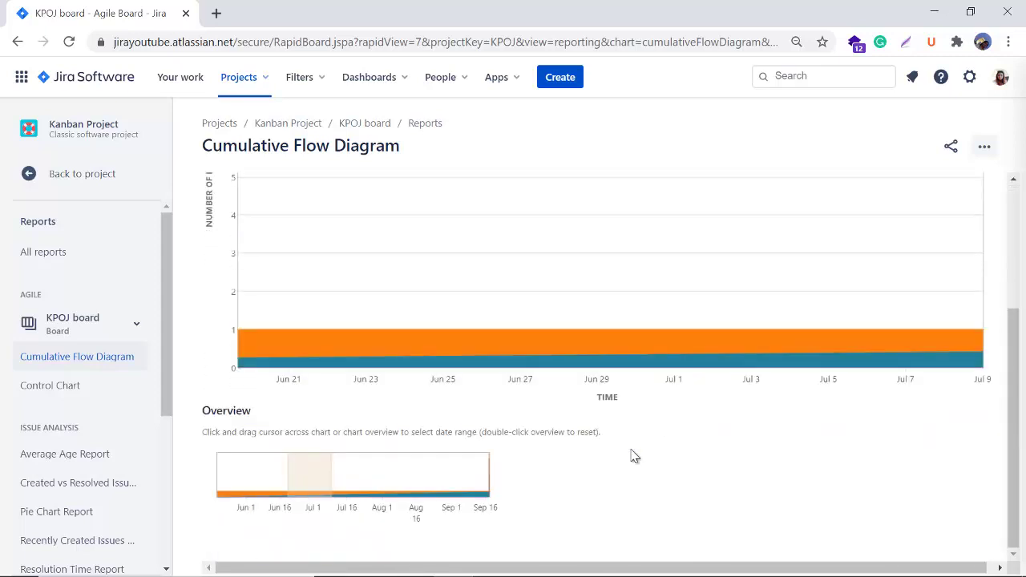
{"action": "scroll", "coordinate": [634, 454], "scroll_direction": "up", "scroll_amount": 3}
{"action": "scroll", "coordinate": [634, 454], "scroll_direction": "down", "scroll_amount": 1}
{"action": "scroll", "coordinate": [612, 458], "scroll_direction": "up", "scroll_amount": 2}
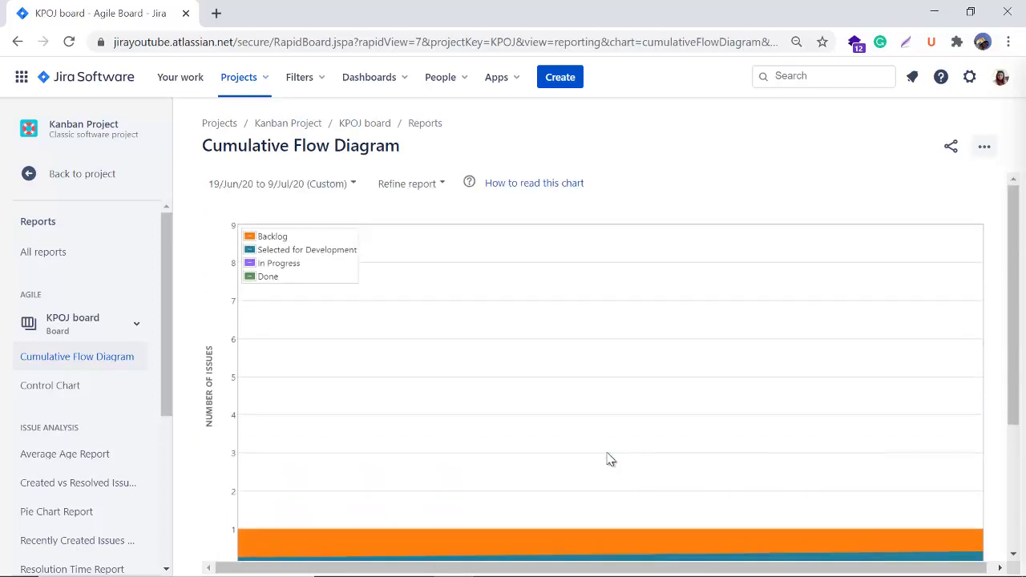